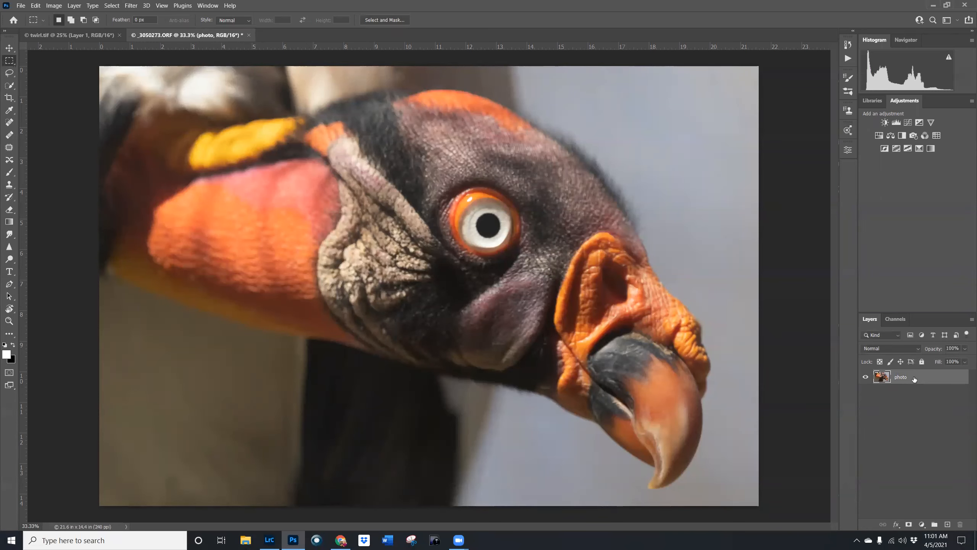
Step: Convert the photo layer to a smart object and apply a Mezzotint filter of type Coarse Dots to it
right_click(922, 376)
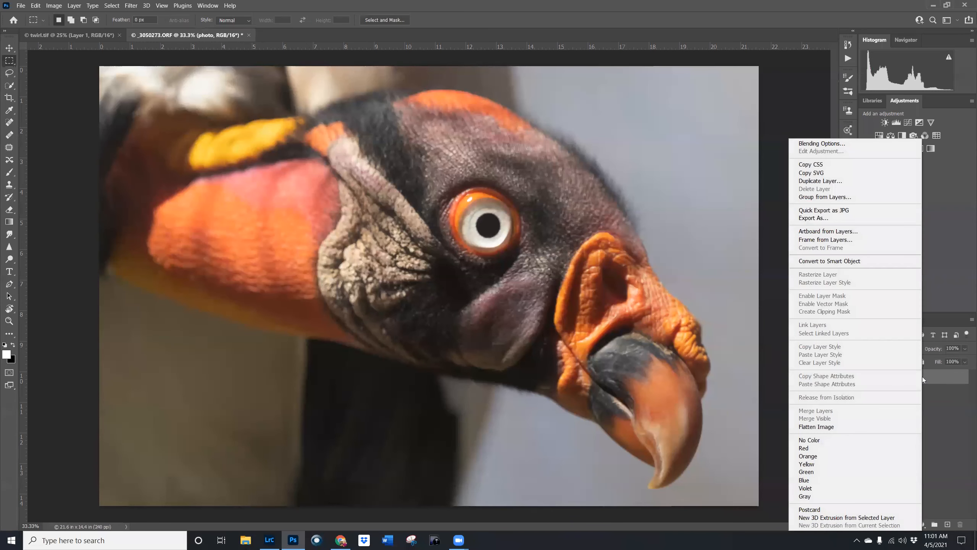
click(861, 261)
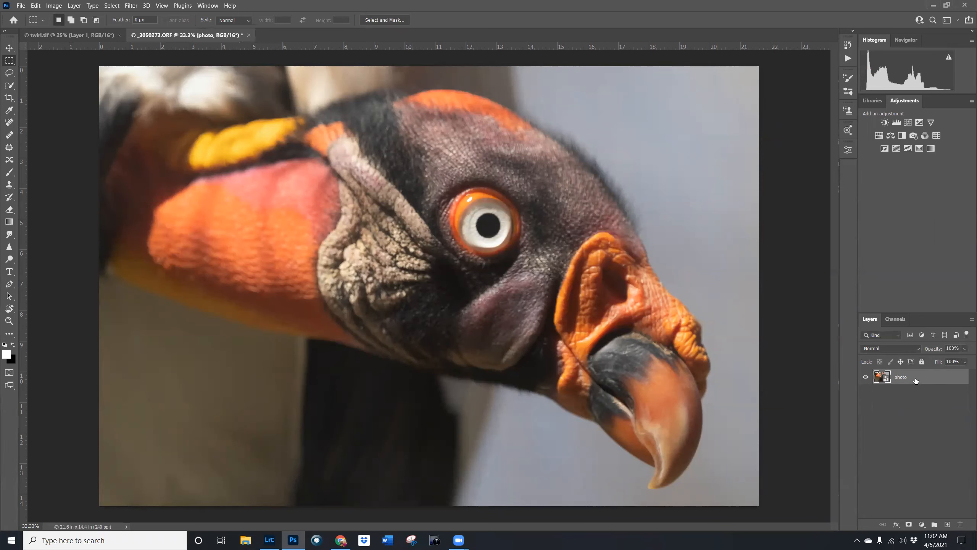
click(132, 5)
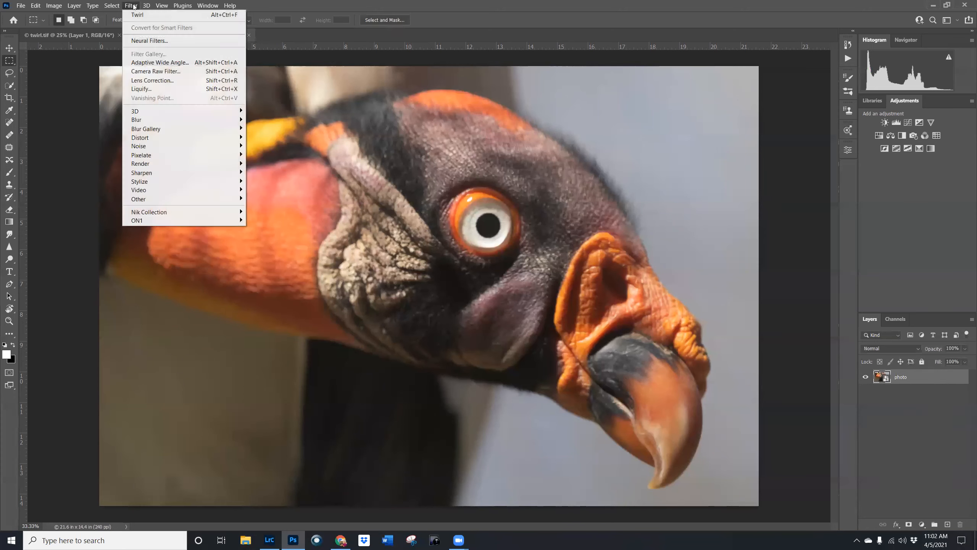
mouse_move(161, 158)
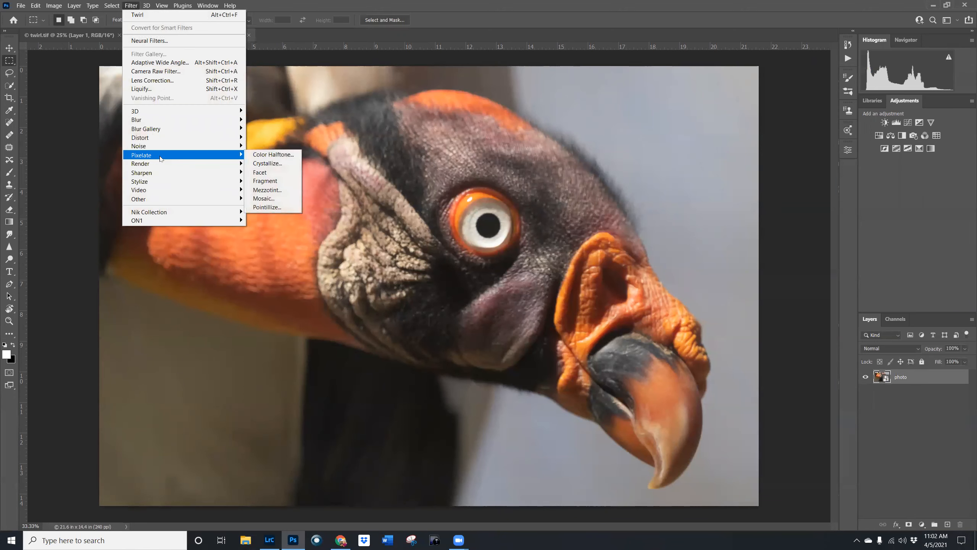
click(288, 192)
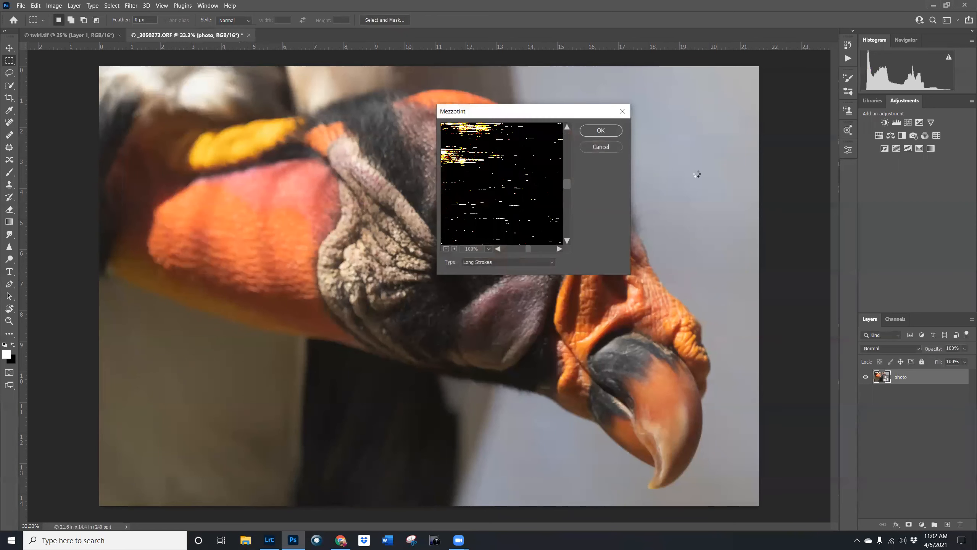
click(535, 263)
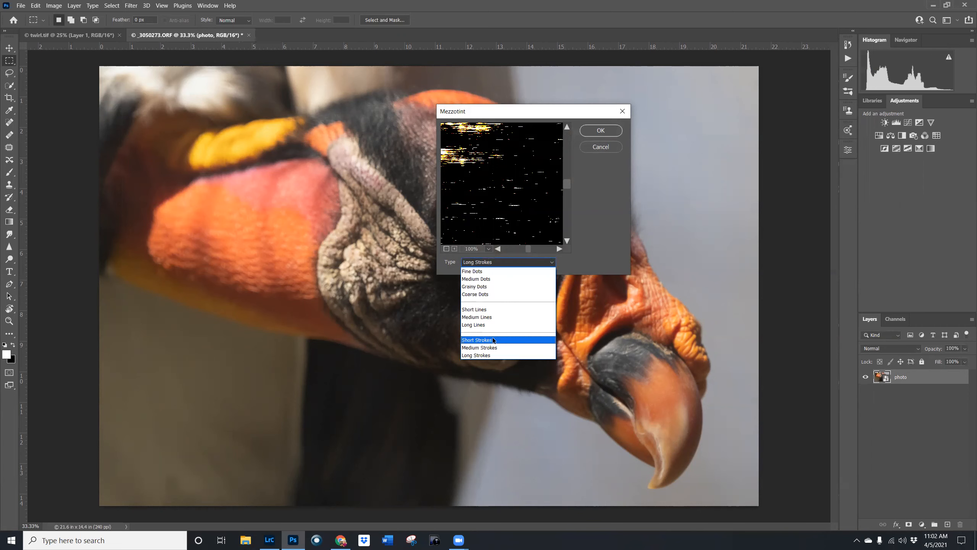
click(475, 295)
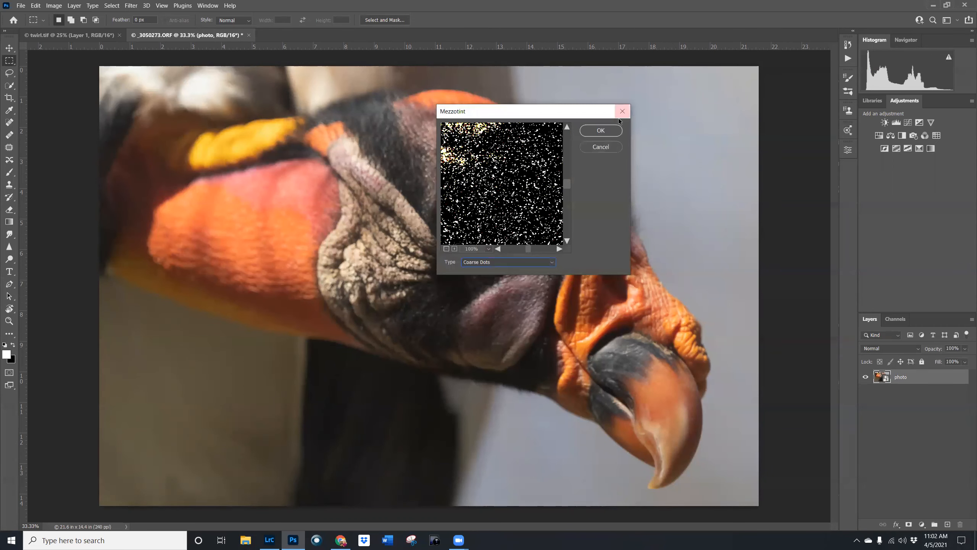
click(601, 131)
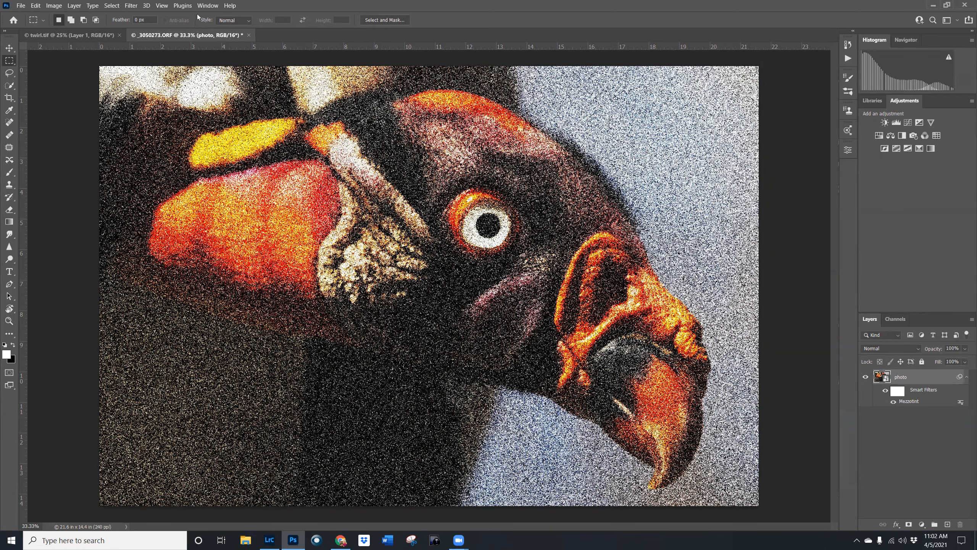
Step: Apply a Radial Blur to the photo layer with amount 100, Zoom method and Draft quality
click(131, 5)
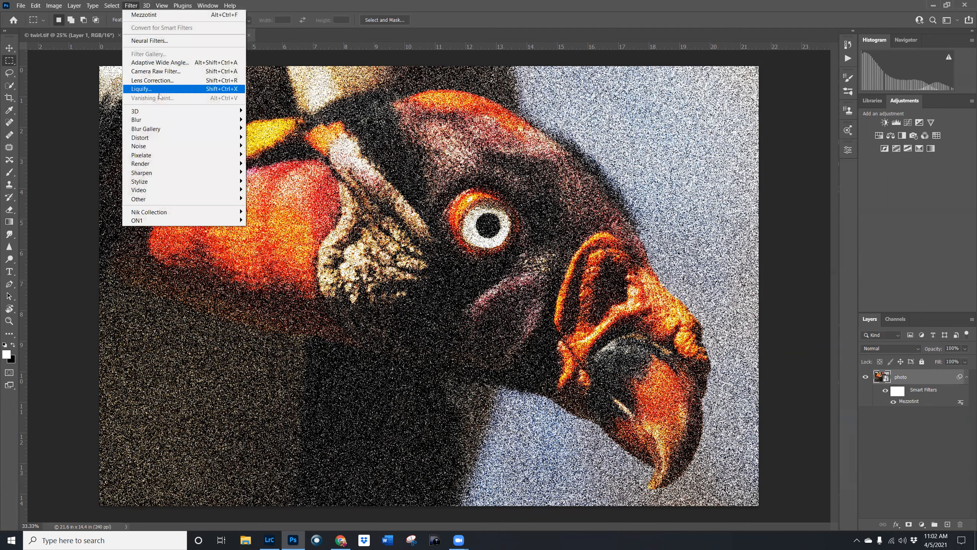
mouse_move(168, 120)
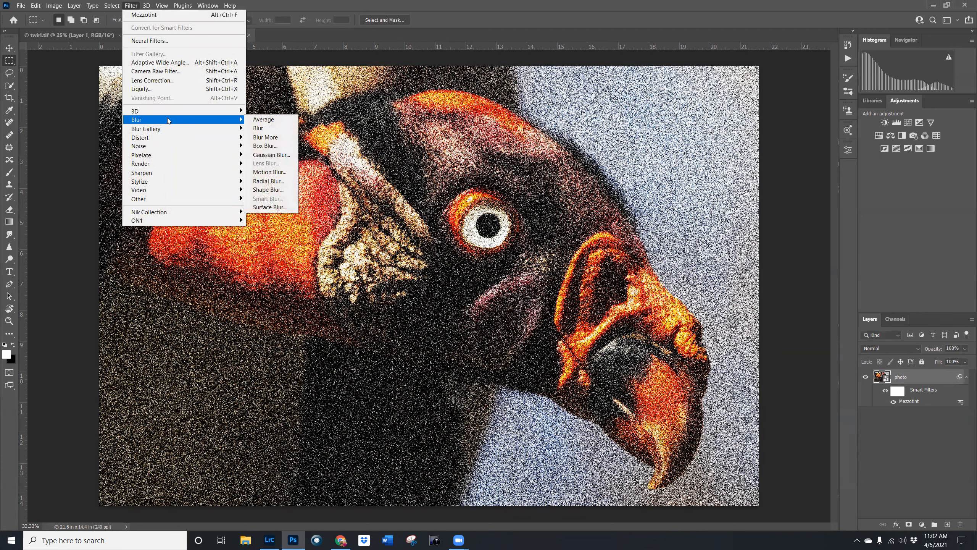
click(283, 181)
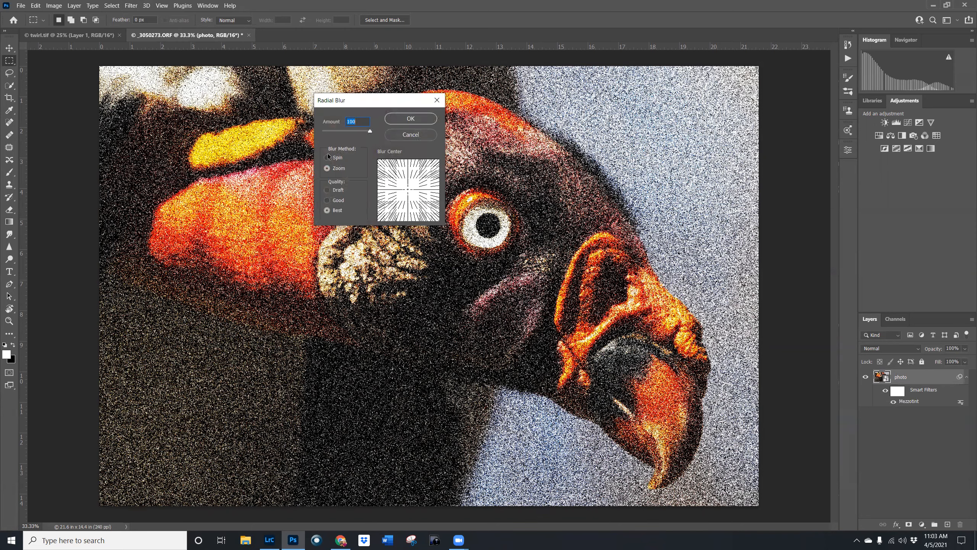
click(327, 189)
click(410, 121)
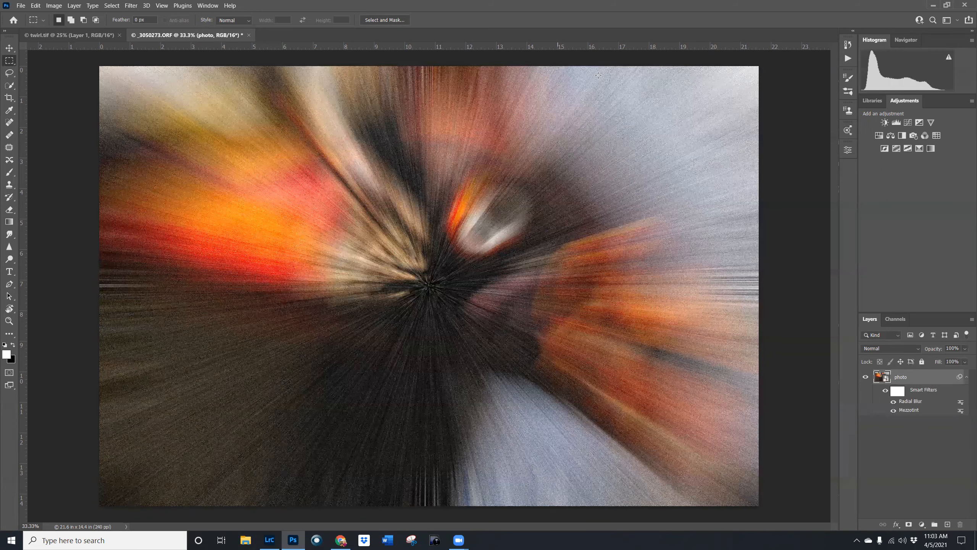
Step: Apply a second Radial Blur to the photo layer, keeping amount 100, Zoom method and Draft quality
click(131, 6)
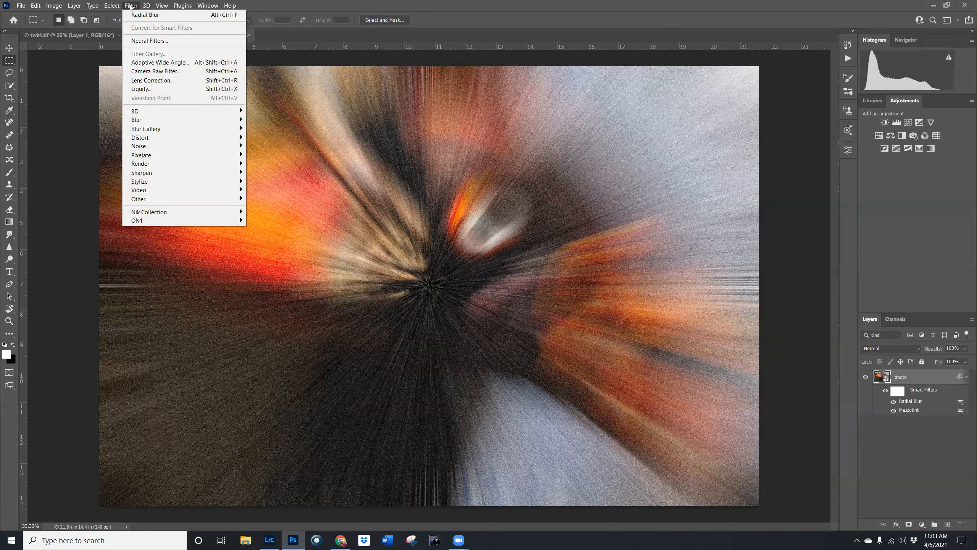
click(180, 16)
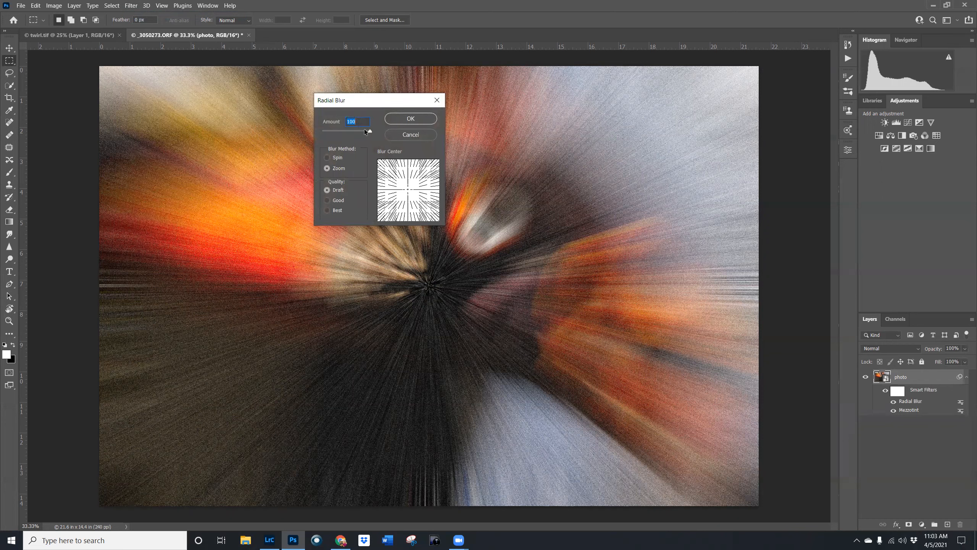
click(414, 120)
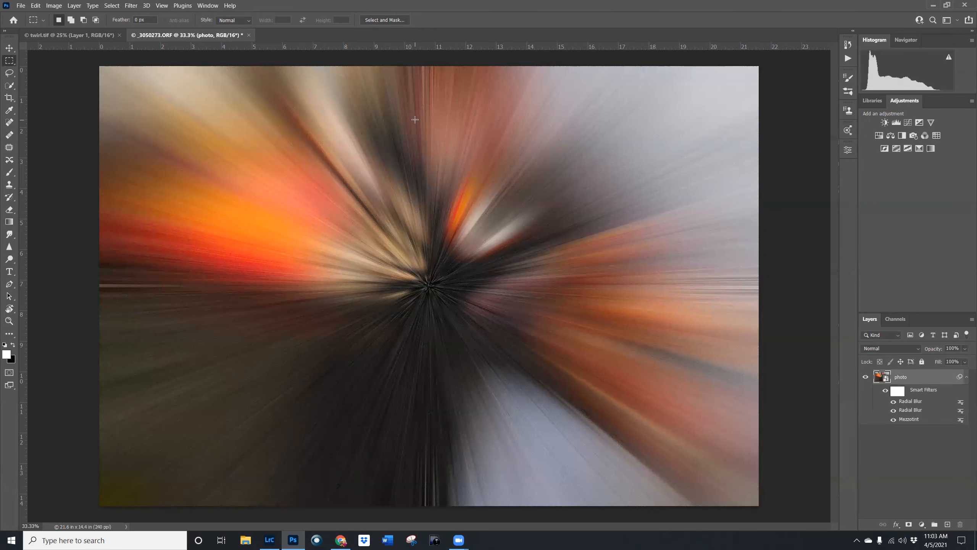
Step: Apply a third Radial Blur to the photo layer with the quality set to Best
click(131, 5)
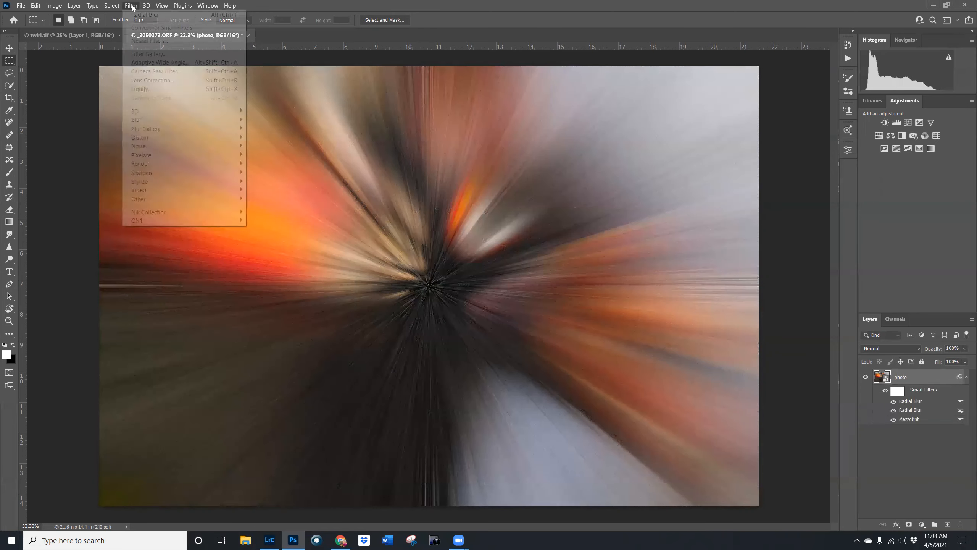
click(140, 15)
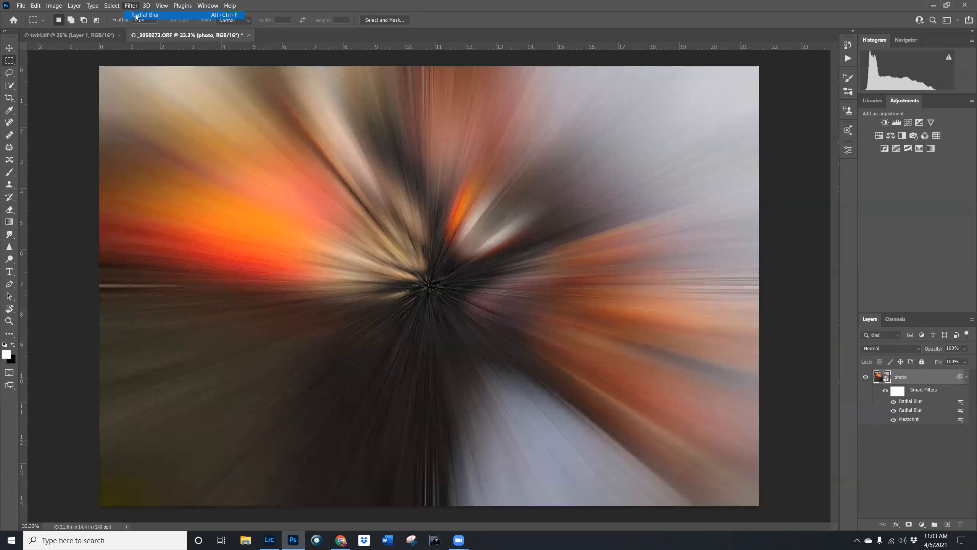
click(327, 211)
click(419, 120)
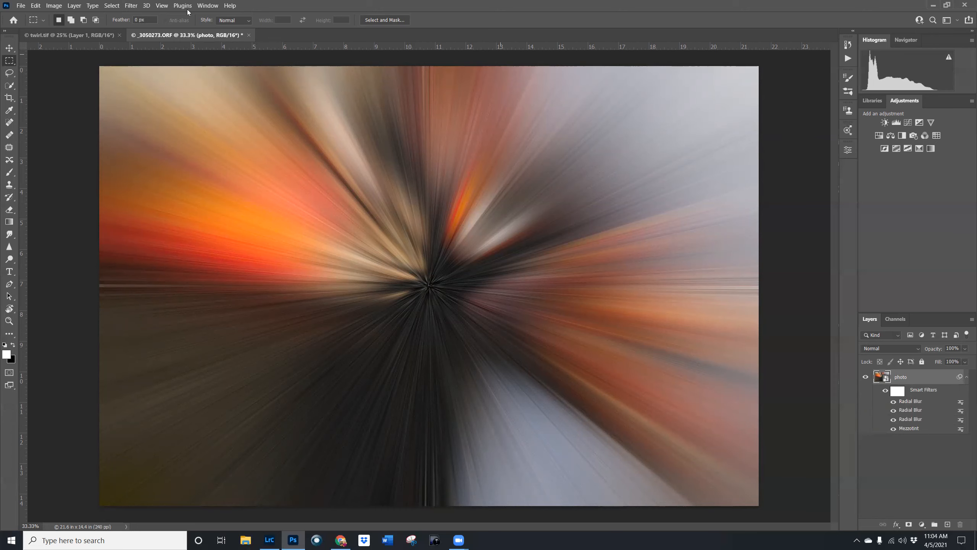
Step: Apply a Twirl distortion with an angle of 151° to the photo layer and toggle the filter's visibility to compare
click(131, 6)
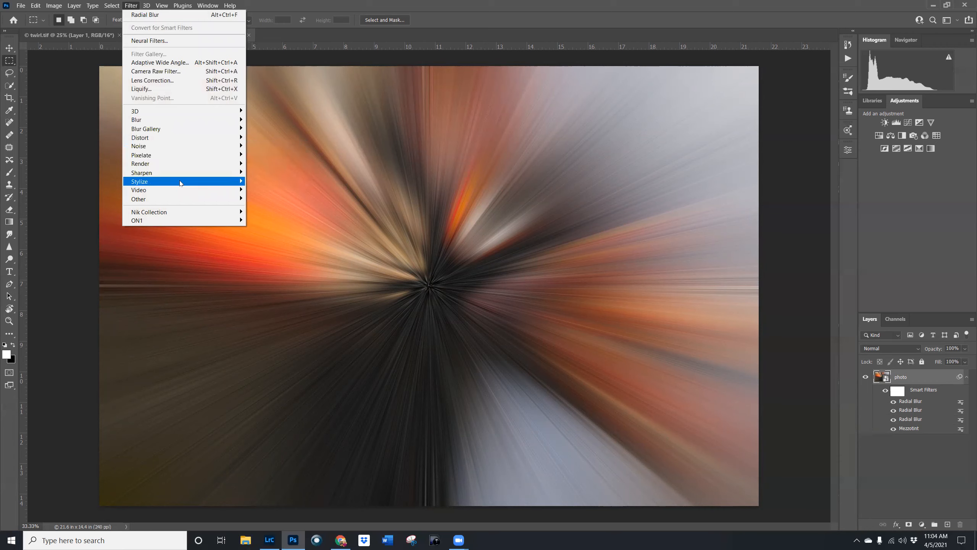
mouse_move(172, 139)
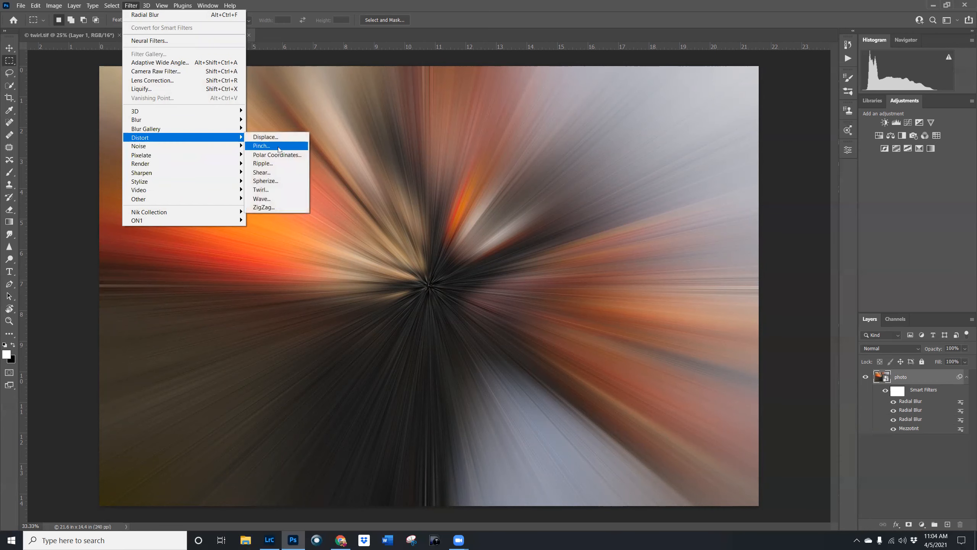
click(265, 189)
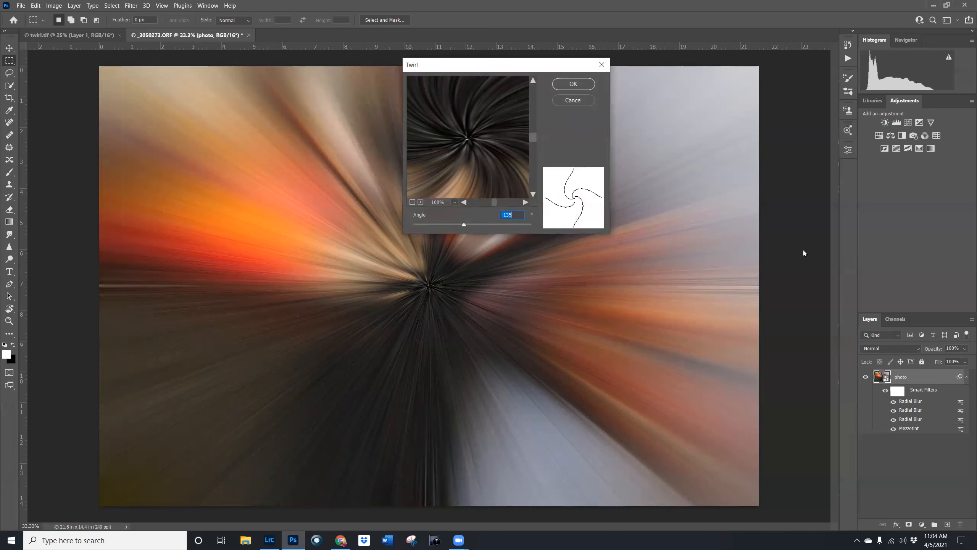
mouse_move(463, 225)
mouse_down()
mouse_move(497, 234)
mouse_move(479, 232)
mouse_up()
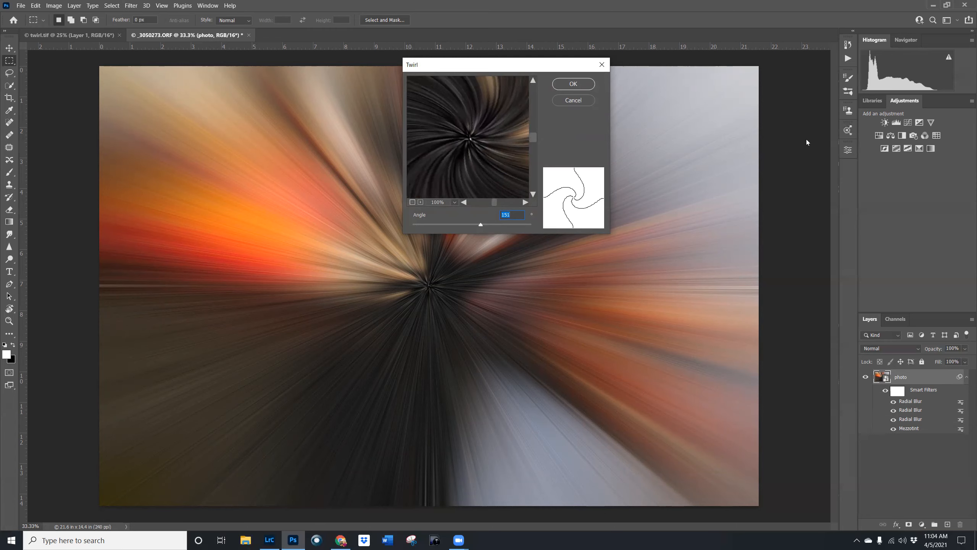
click(580, 83)
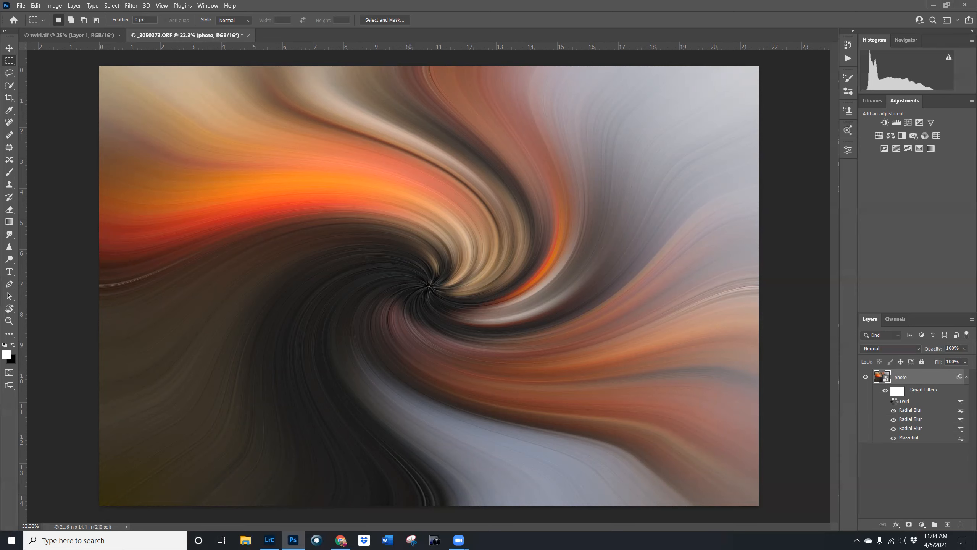
click(894, 401)
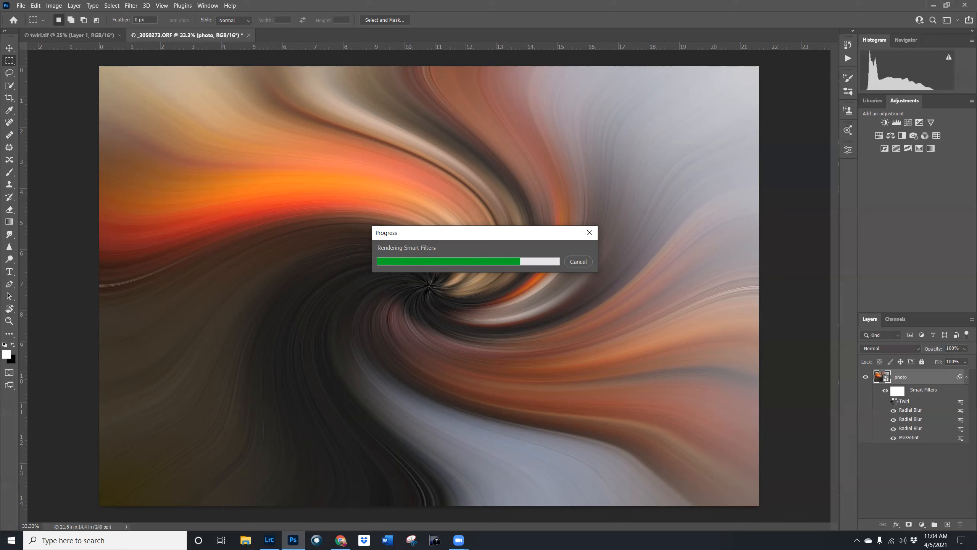
click(893, 402)
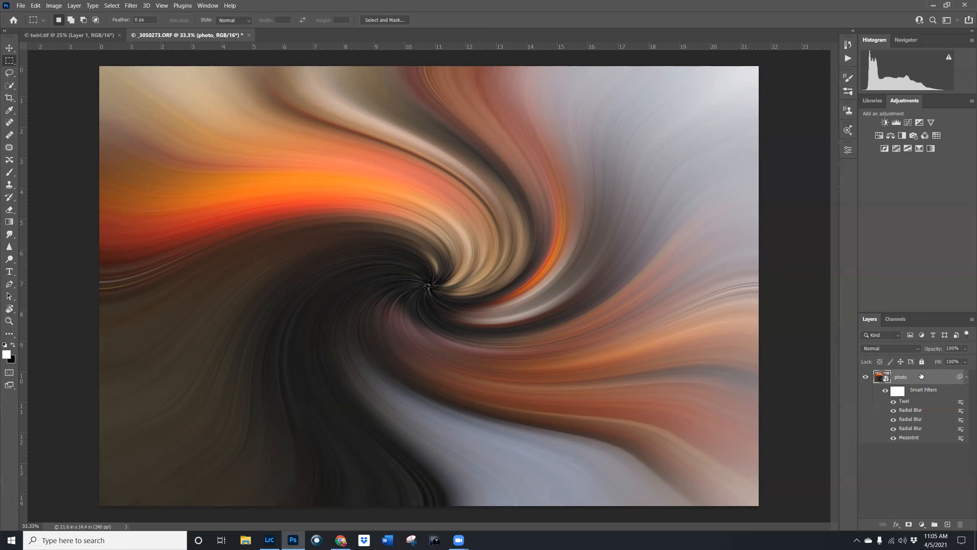
Step: Duplicate the photo layer with its smart filters within the same document
right_click(922, 375)
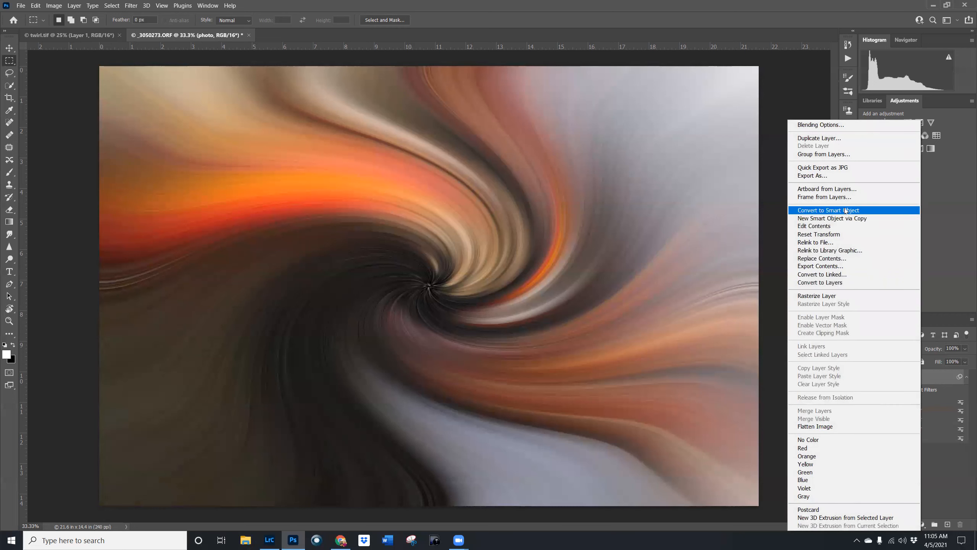
click(826, 138)
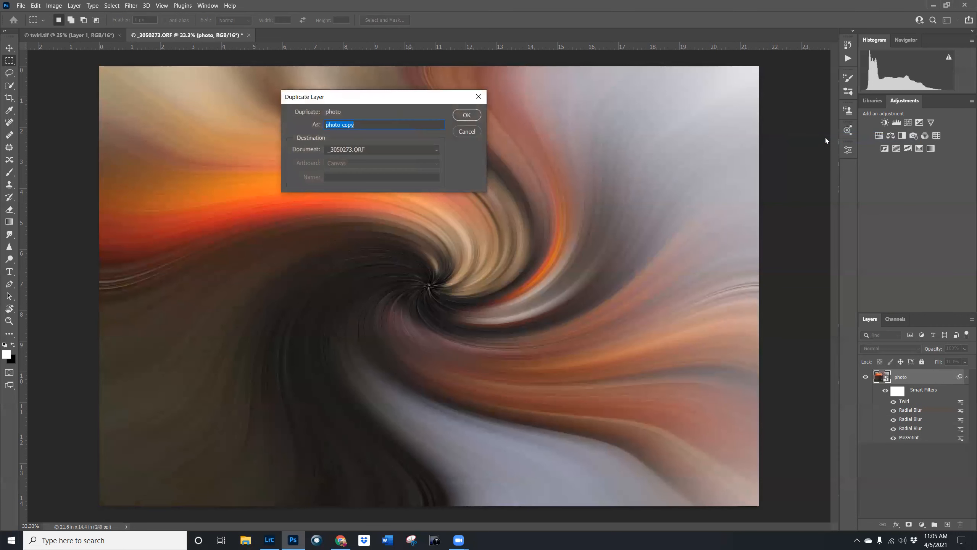
click(466, 116)
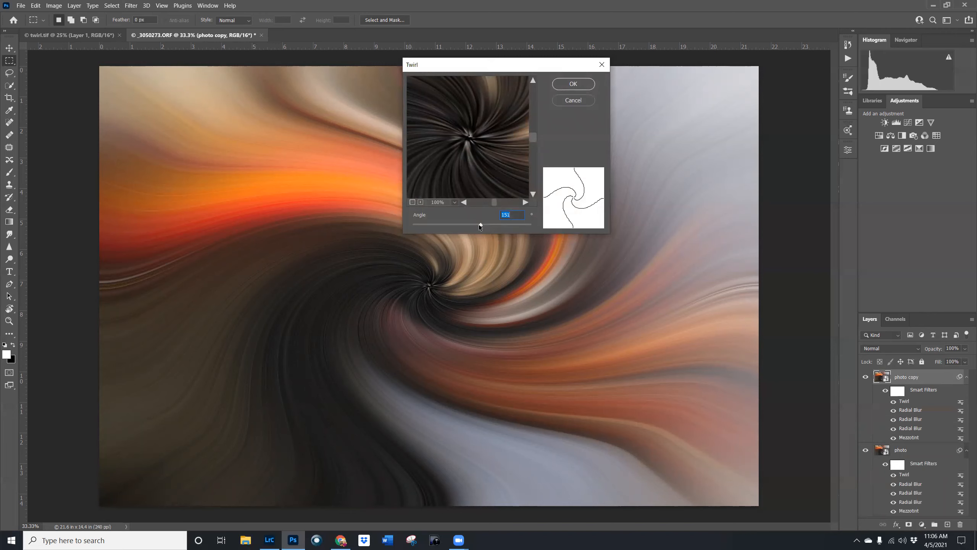
Step: Set the Twirl smart filter's angle on the duplicated photo layer to -151°
drag(479, 224, 461, 223)
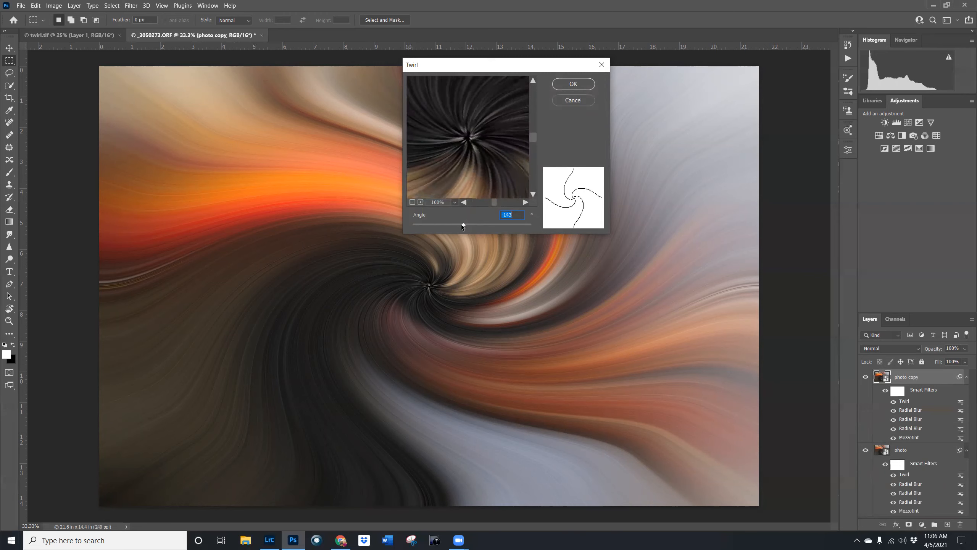
drag(461, 225, 460, 224)
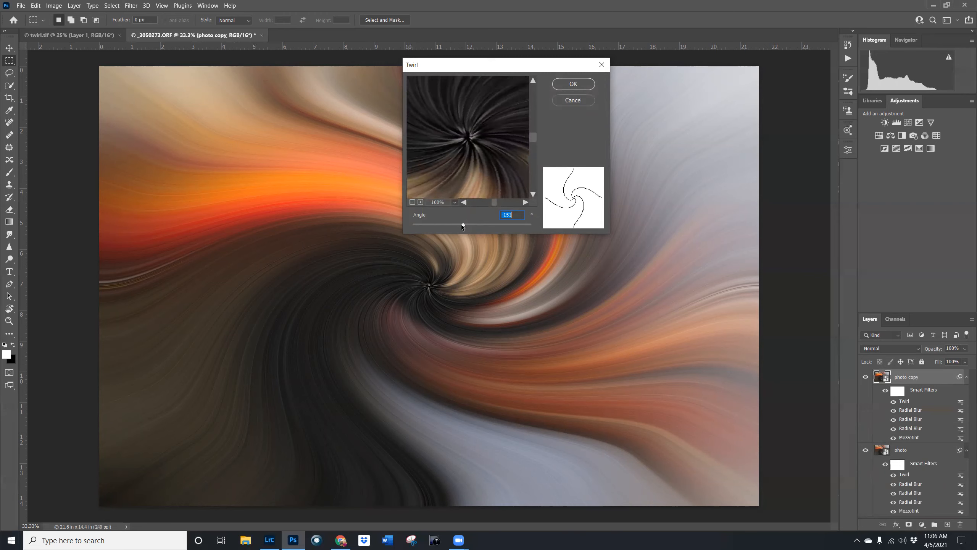
click(582, 84)
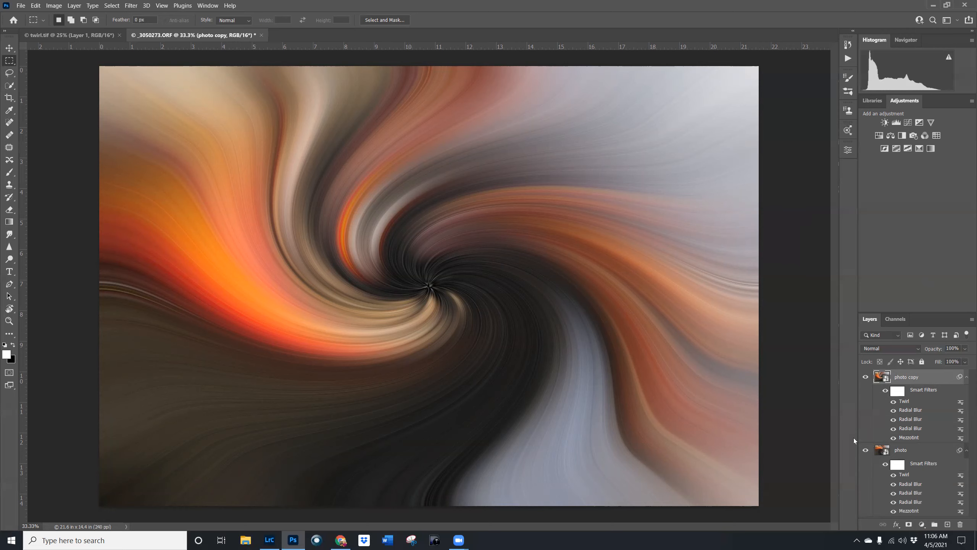
Step: Set the duplicated photo layer's blend mode to Lighten and add a new empty layer above it
click(917, 348)
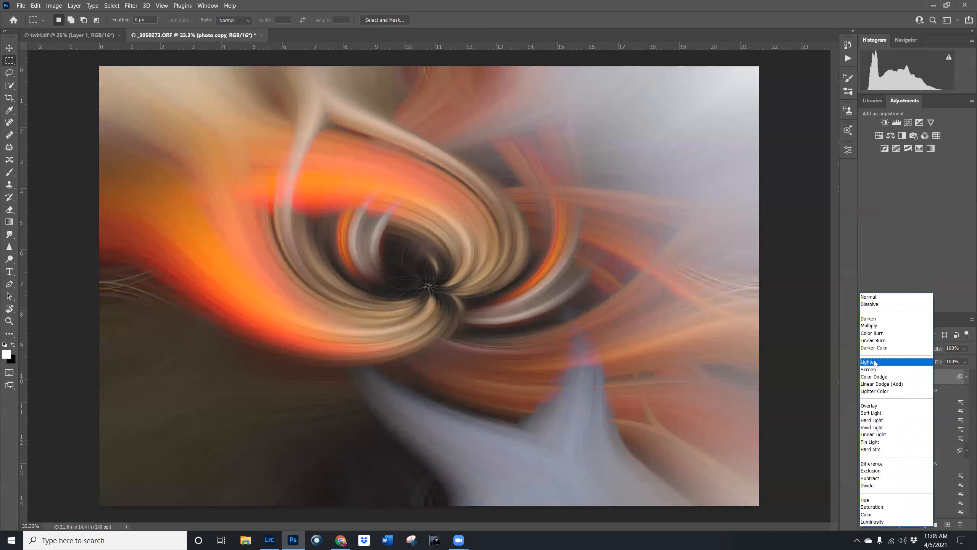
click(875, 363)
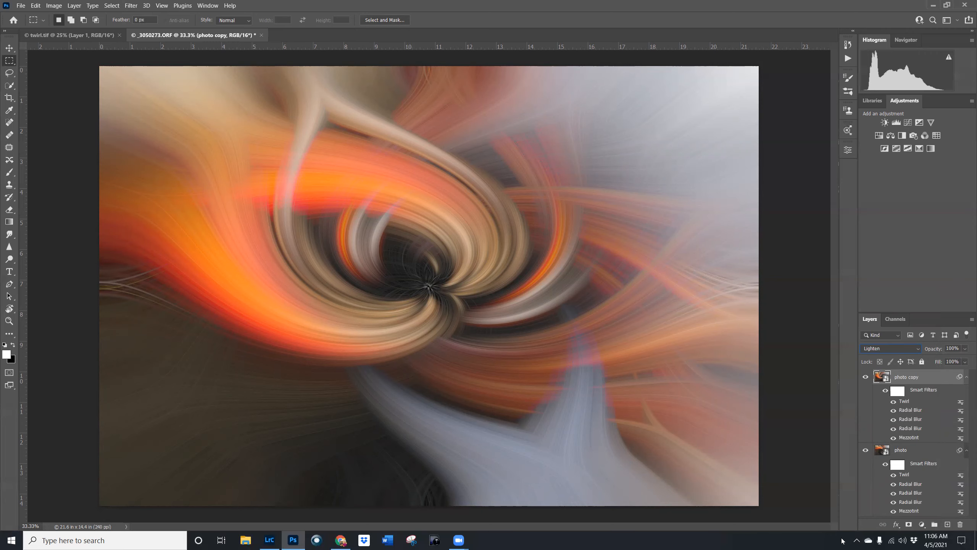
click(907, 101)
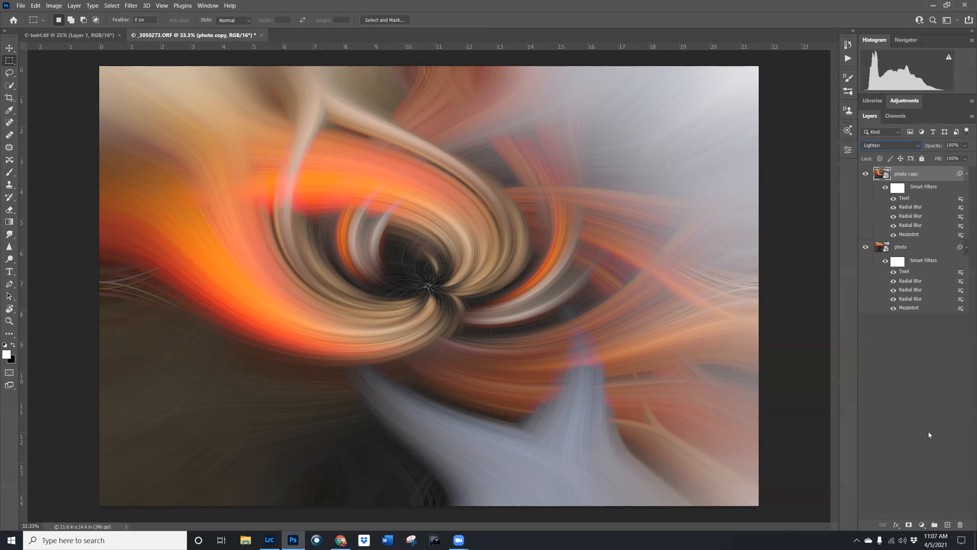
click(948, 525)
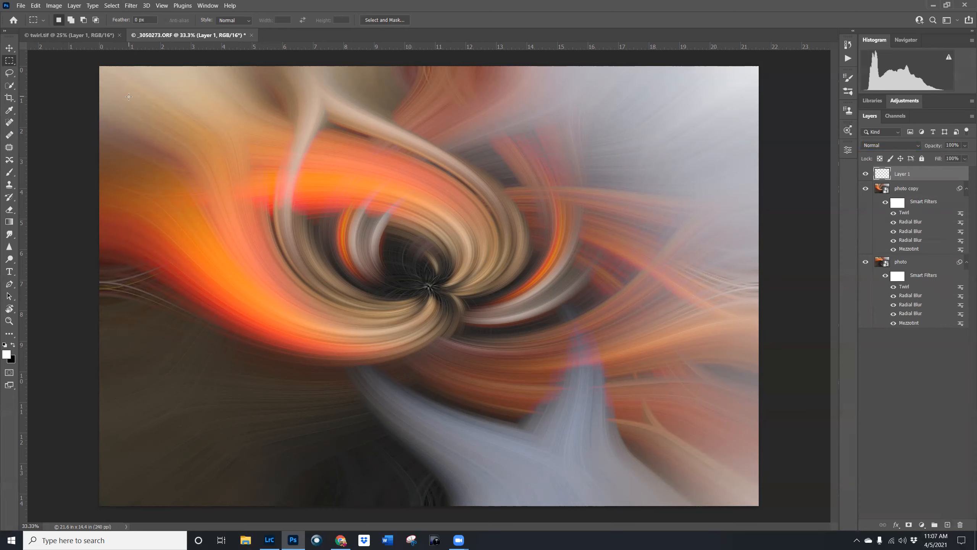
Step: Draw a rectangular border about 1 inch inside the image edges on the empty layer using a 3 px white inside stroke, and clear the selection
drag(130, 96, 725, 477)
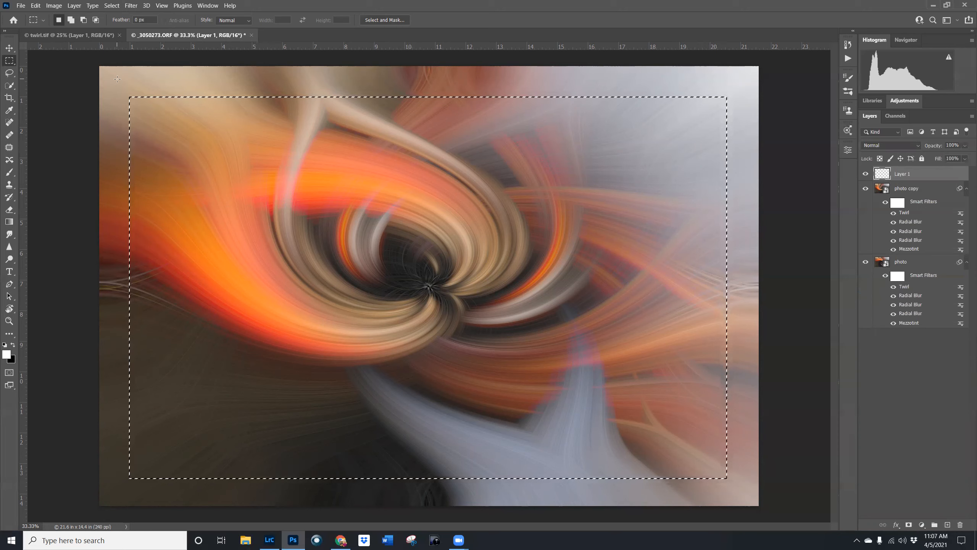
click(35, 6)
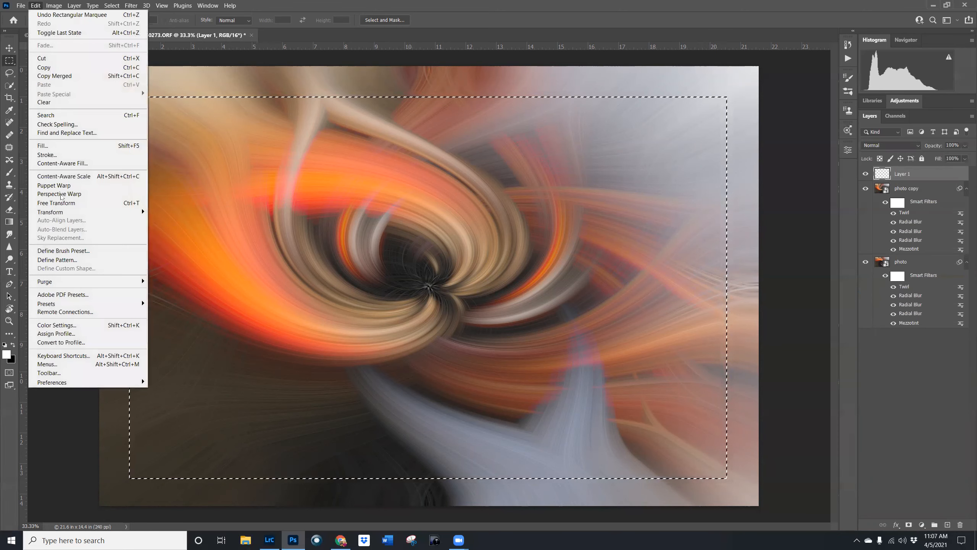
click(54, 154)
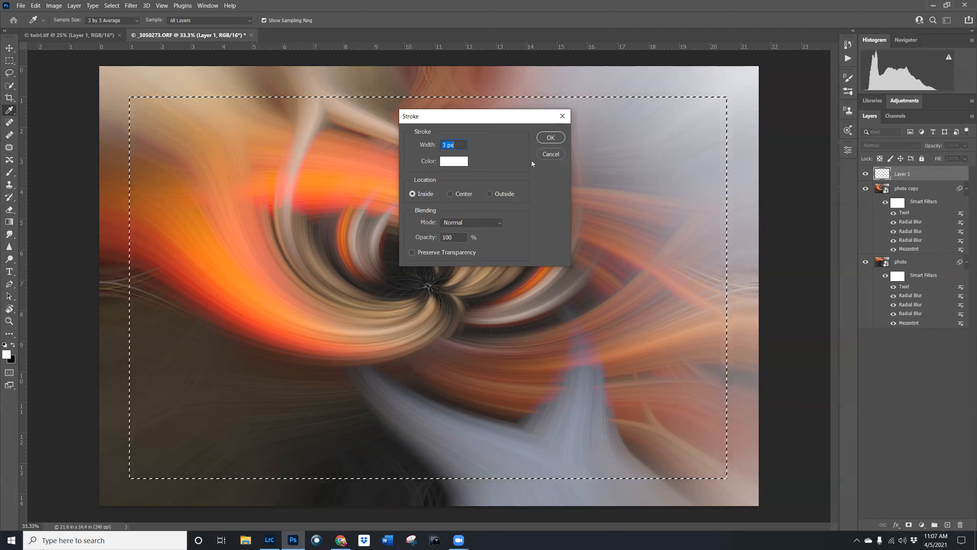
click(551, 137)
key(ctrl+d)
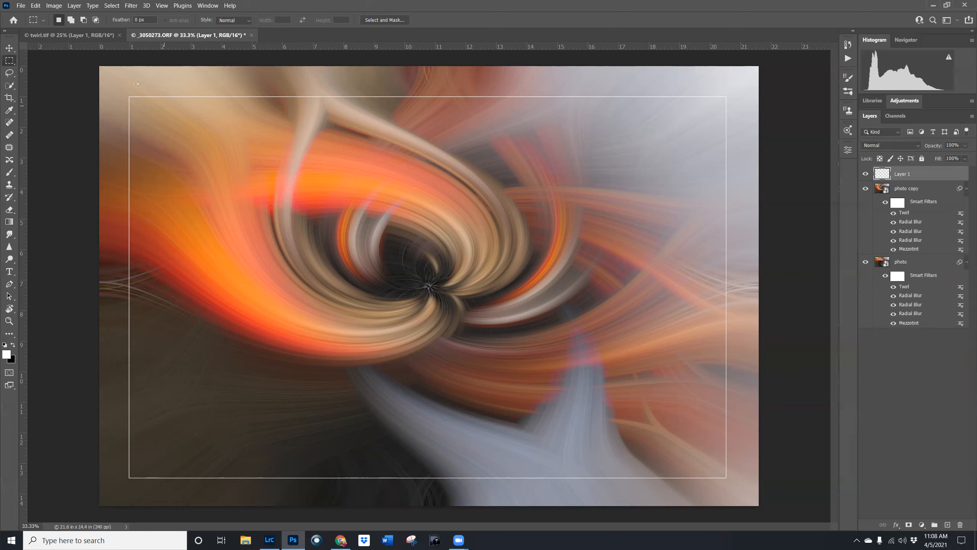
Step: View the finished twirl.tif artwork for comparison and switch to the Lightroom Classic photo library
click(35, 34)
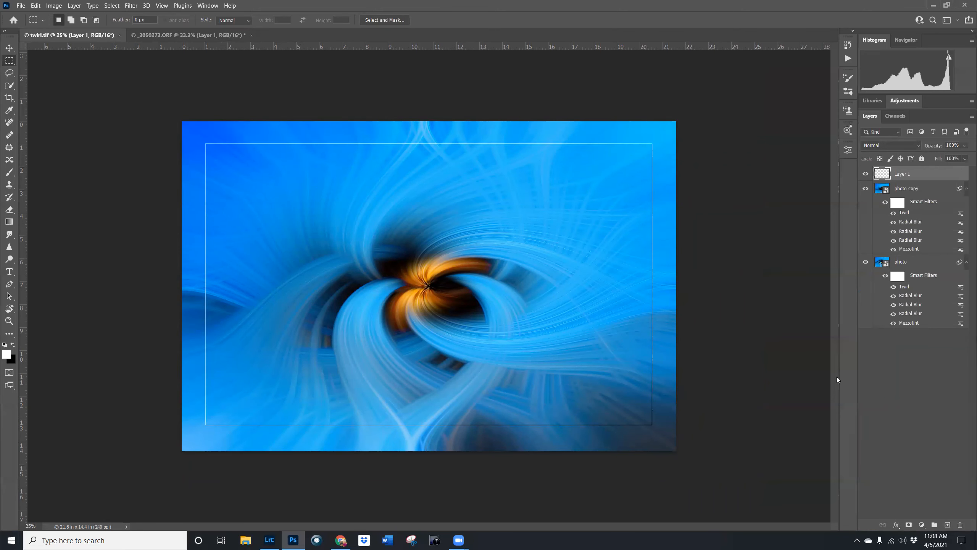
click(269, 540)
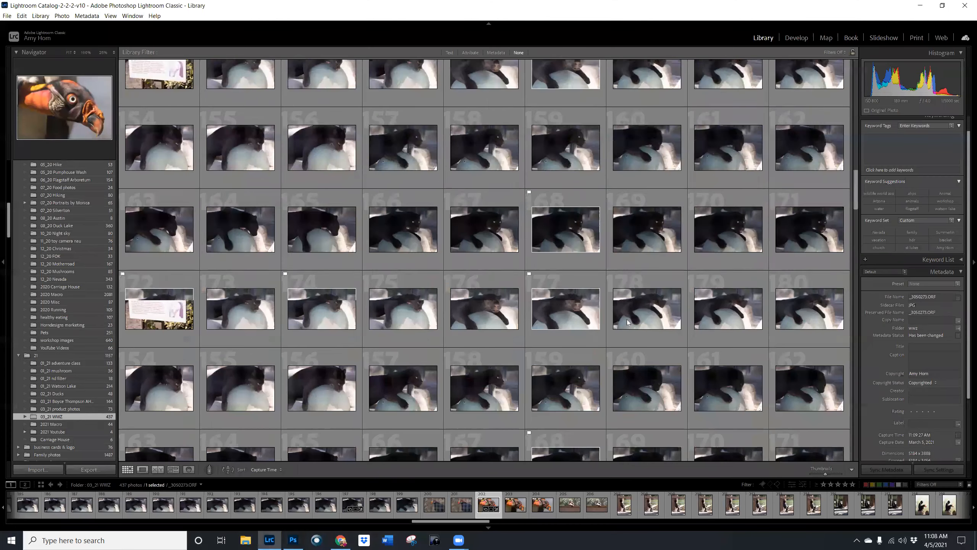